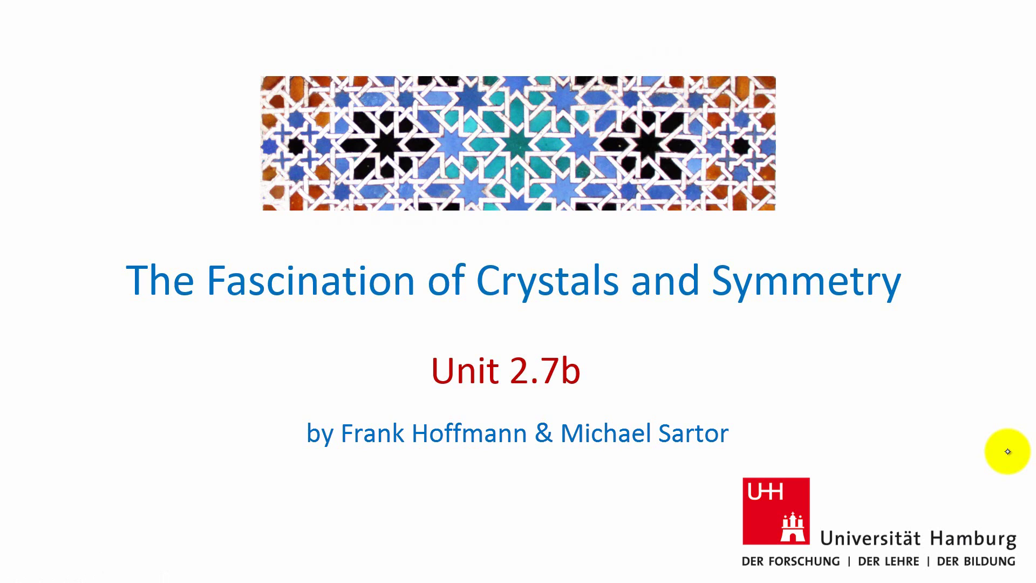
Advance to the 'Crystal Shapes with VESTA' slide and rotate the Chalcanthite model in VESTA
click(1007, 451)
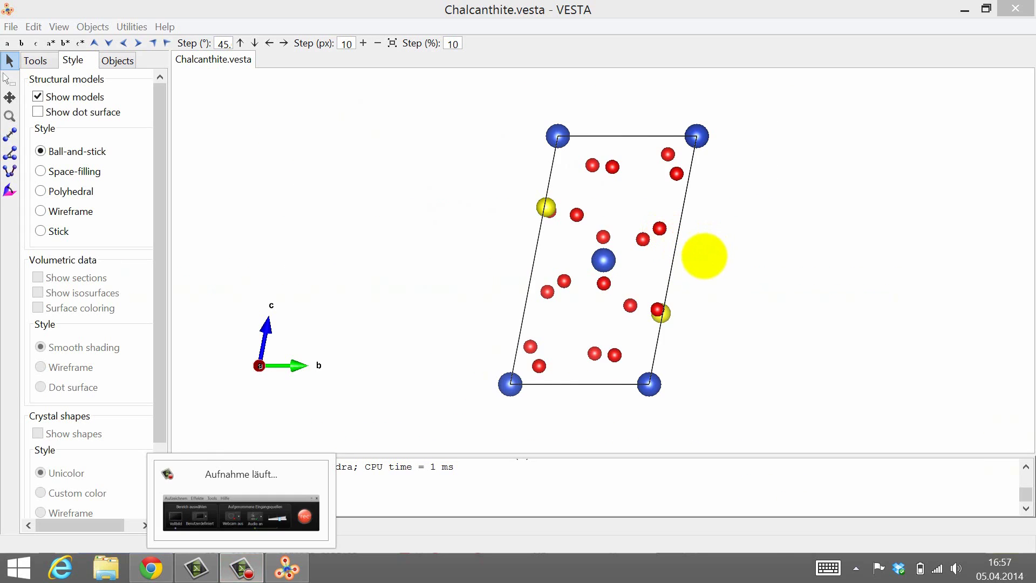
drag(701, 254, 675, 226)
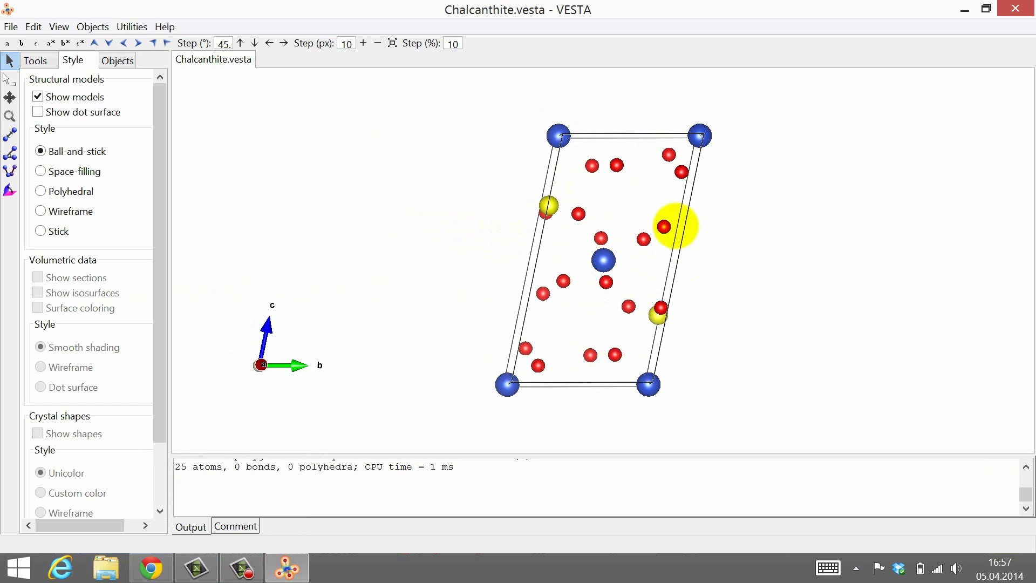
Orient the Chalcanthite unit cell to look straight down the a-axis
click(7, 43)
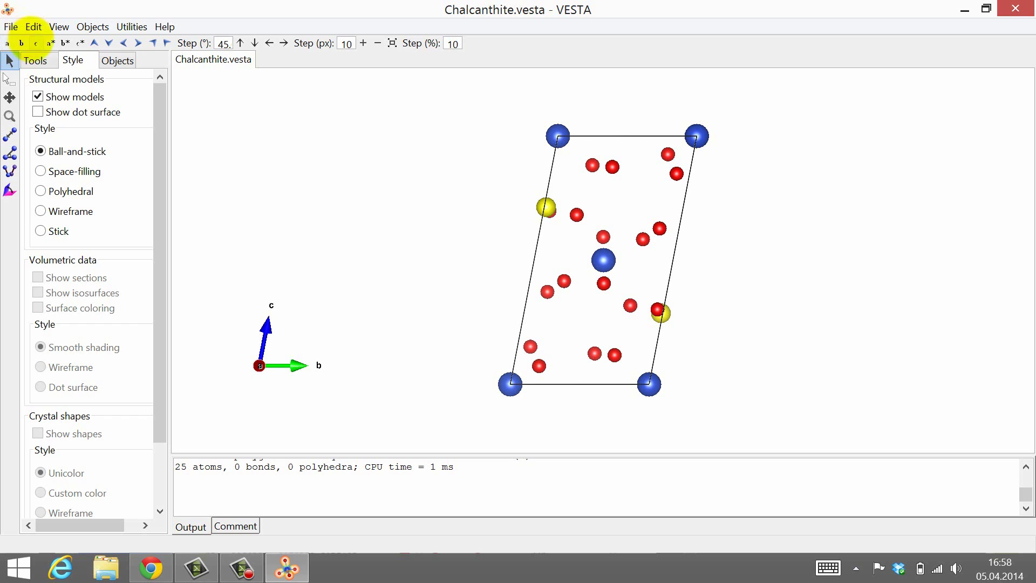
Open Chalcanthite.vesta again in a new tab
click(11, 27)
click(54, 82)
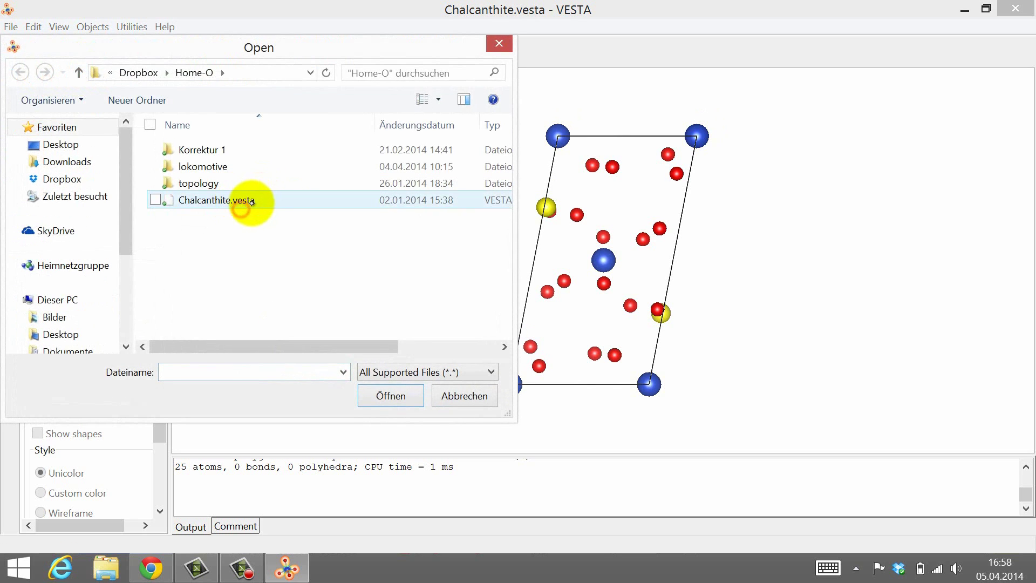
click(249, 200)
click(395, 399)
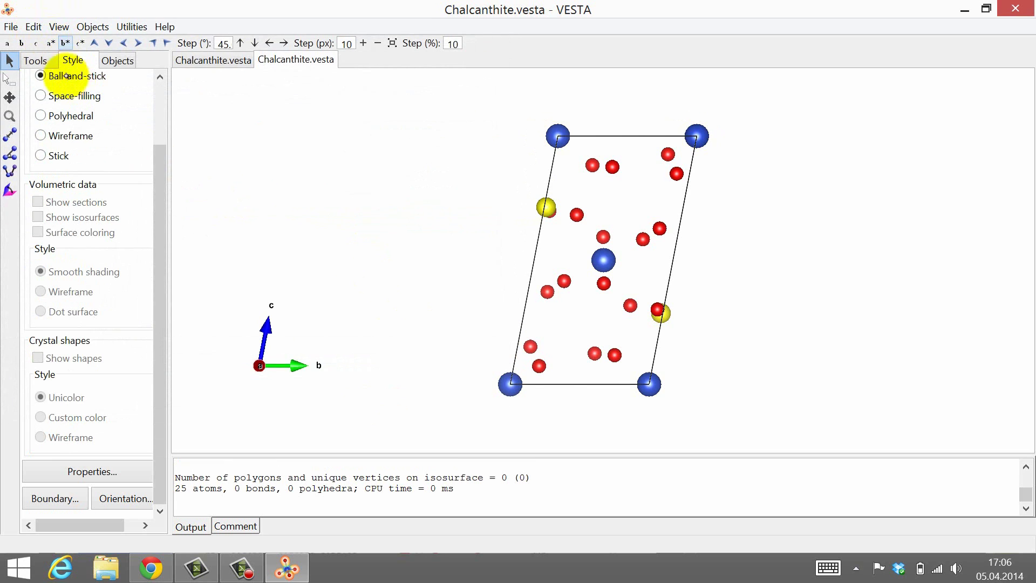
Open the Crystal Shape editor under Edit Data
click(33, 26)
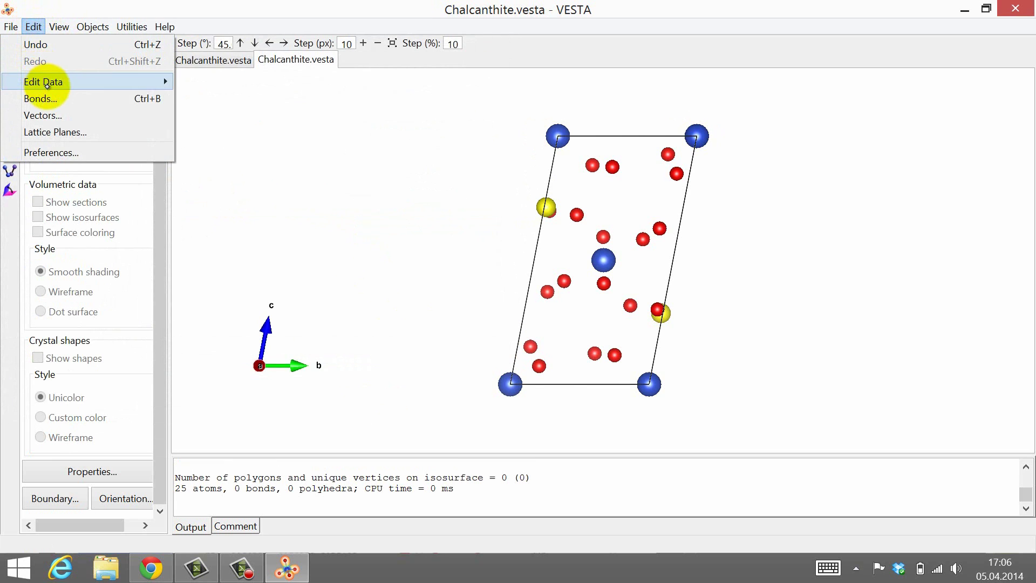
mouse_move(62, 82)
click(214, 150)
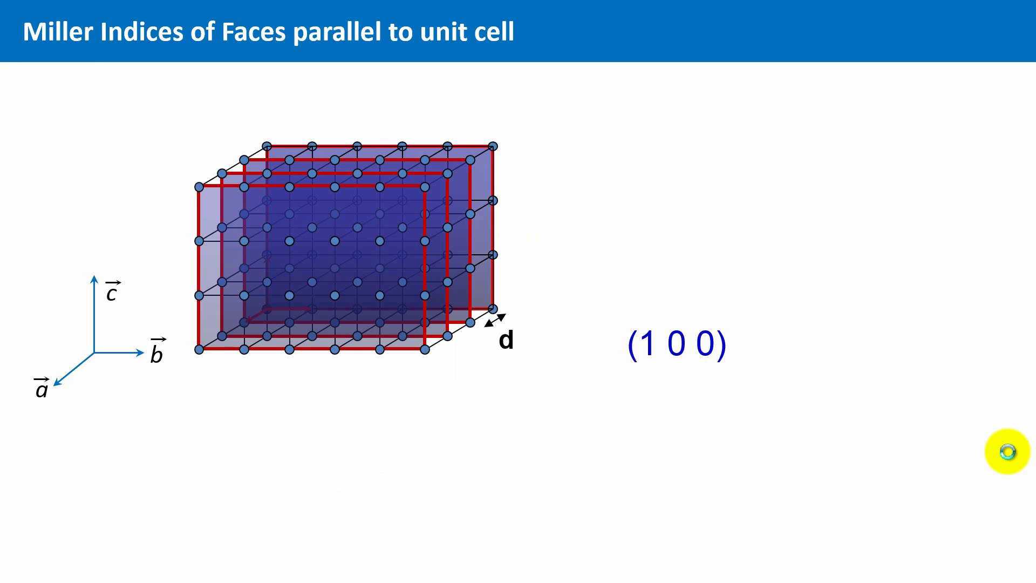
Reveal the (0 1 0), (0 0 1) and negative Miller indices on the slide
click(1008, 451)
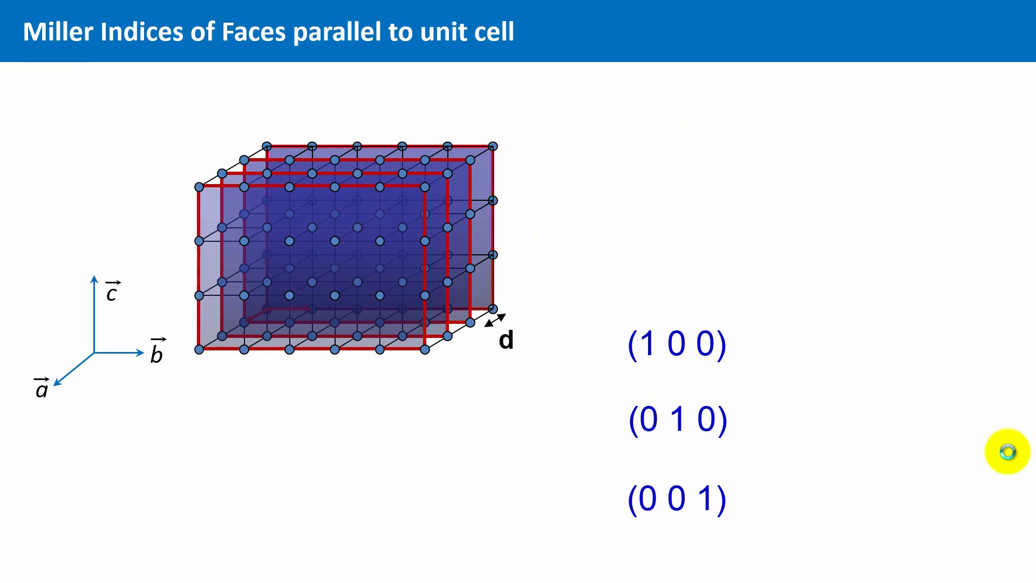
click(1007, 451)
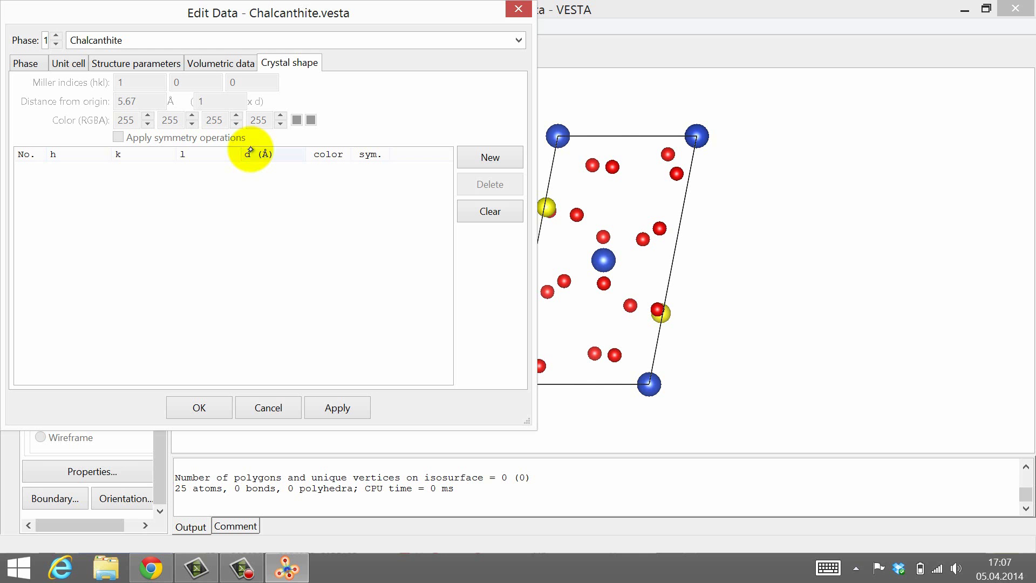
Add a new (1 0 0) face with distance multiplier 1, placing it at 5.67 Å
click(495, 153)
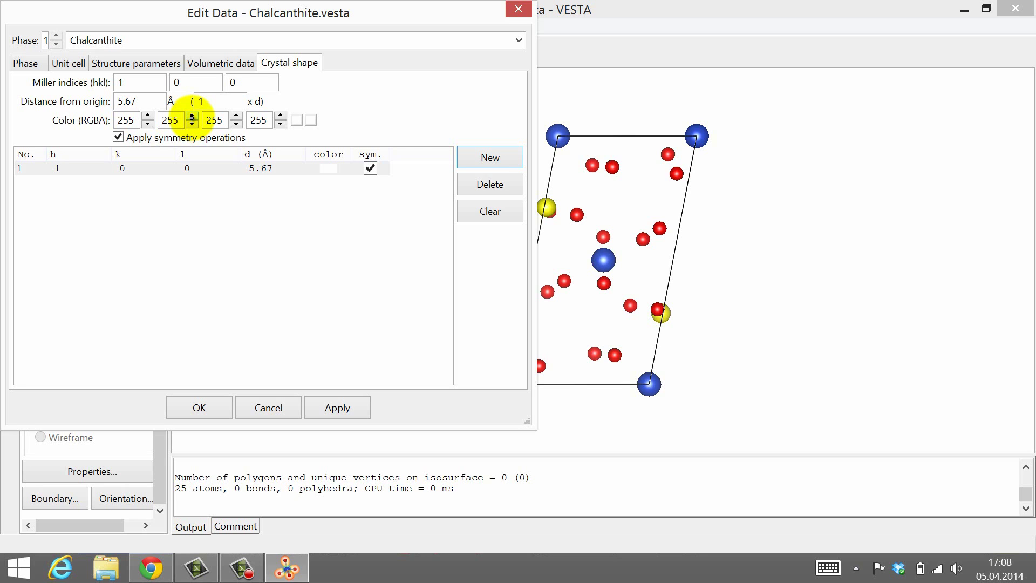
double_click(216, 100)
text(1)
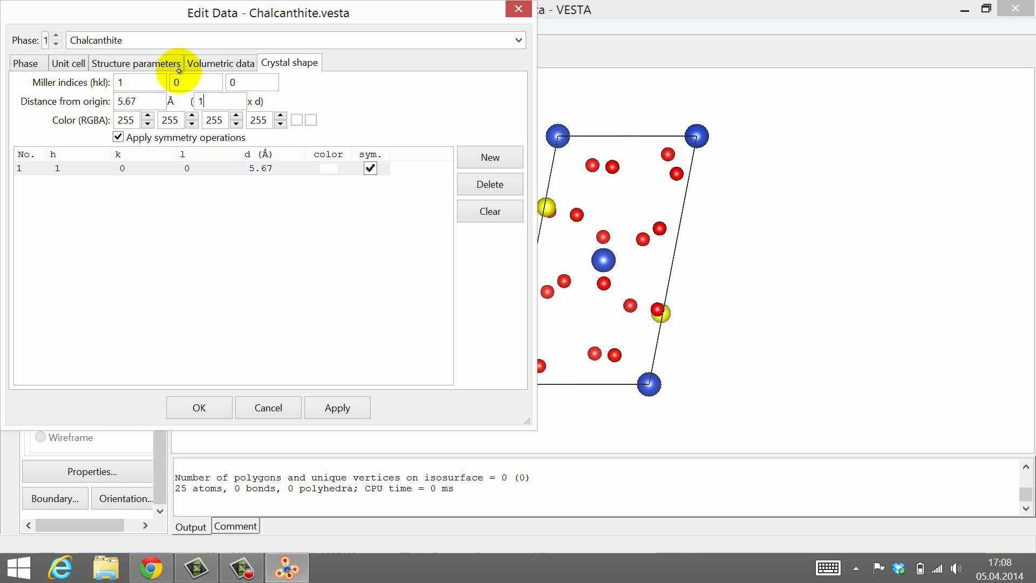
Colour the (1 0 0) face red with alpha 125 and turn off its symmetry operations
click(296, 120)
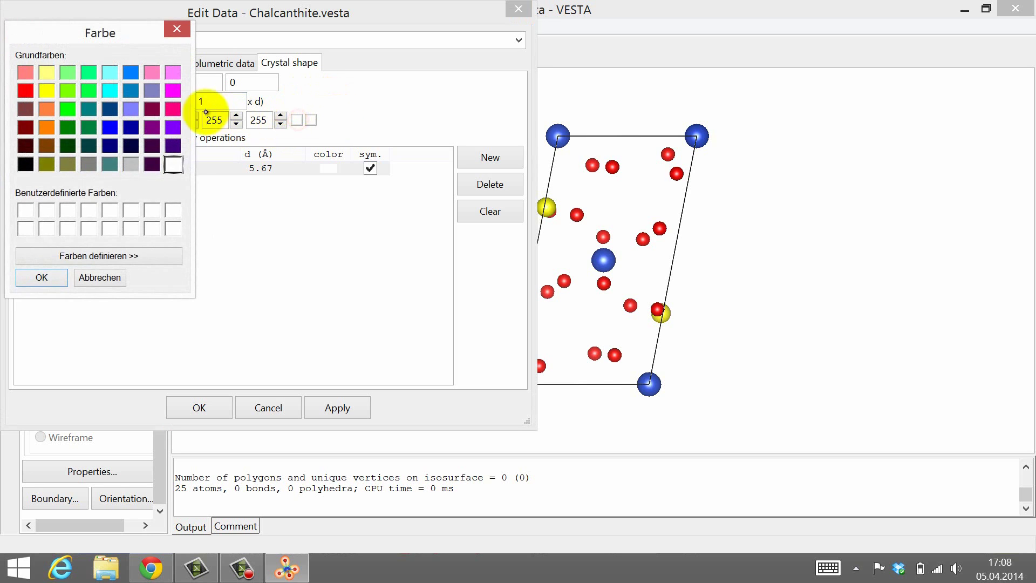
click(25, 89)
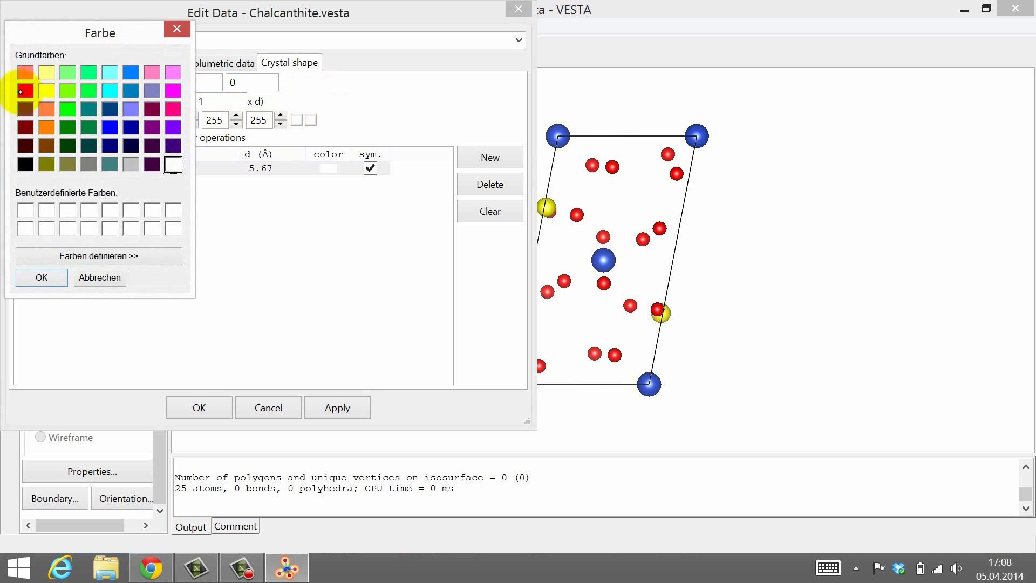
click(41, 275)
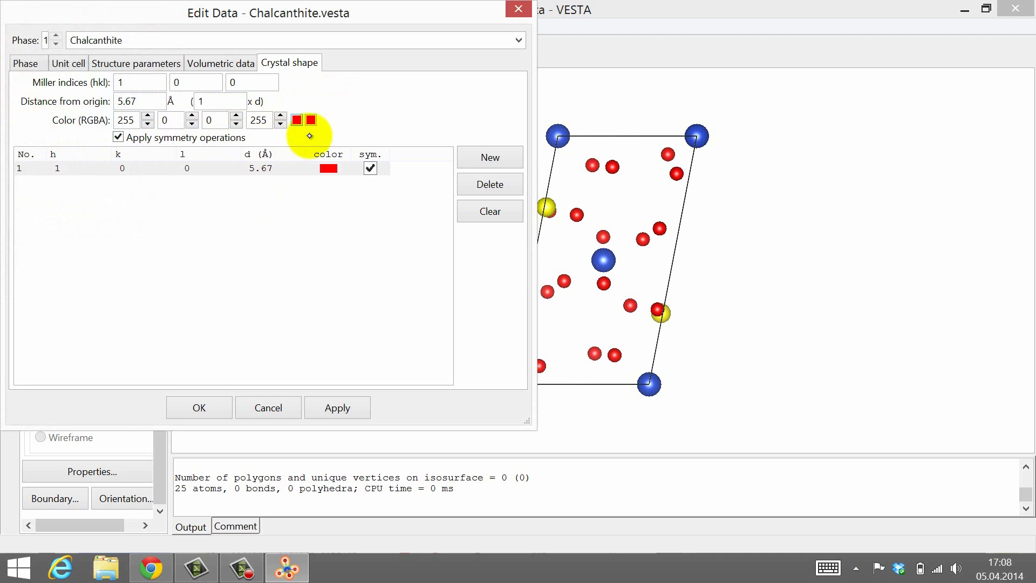
double_click(260, 120)
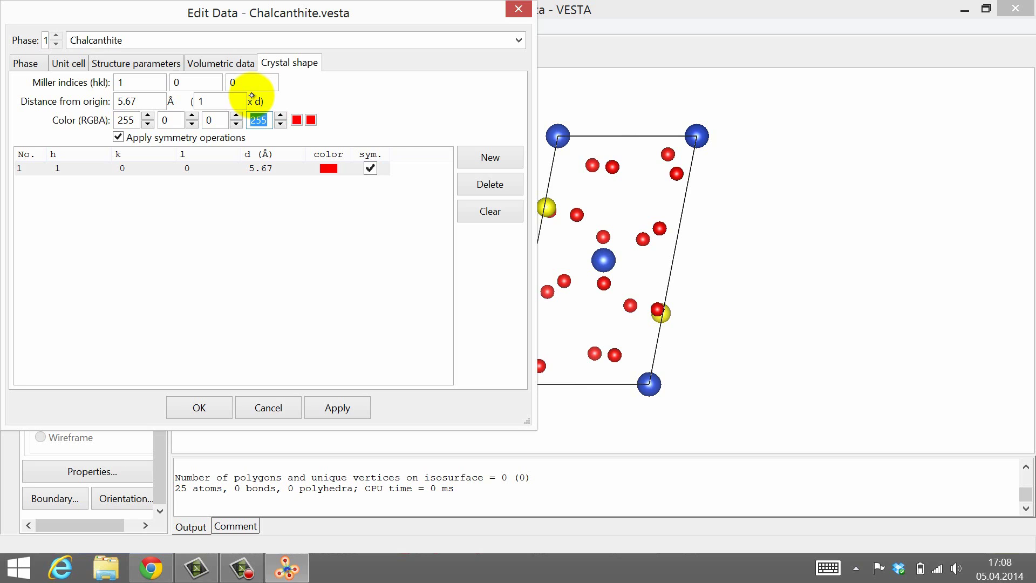
text(125)
key(shift+Tab)
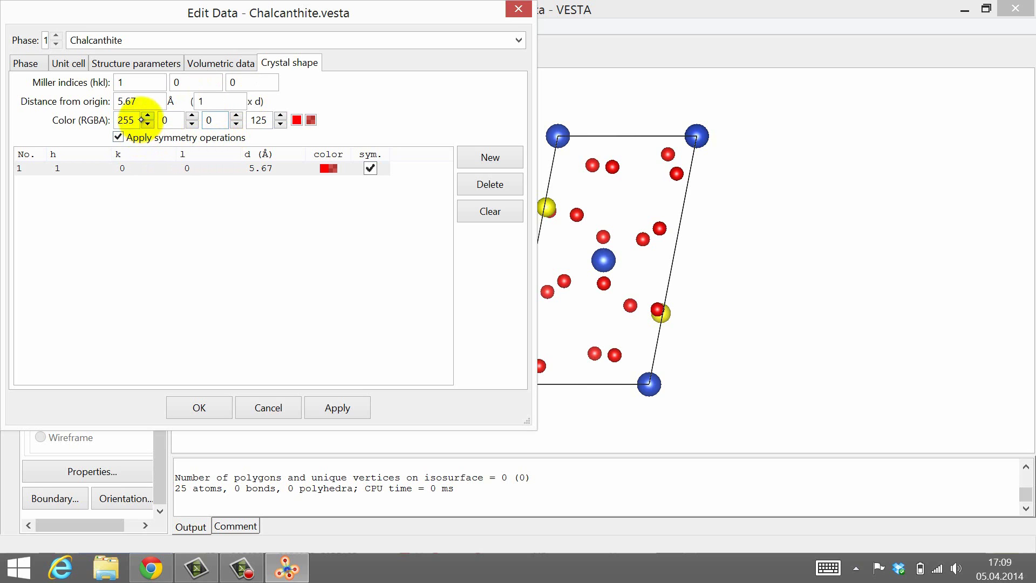
click(118, 137)
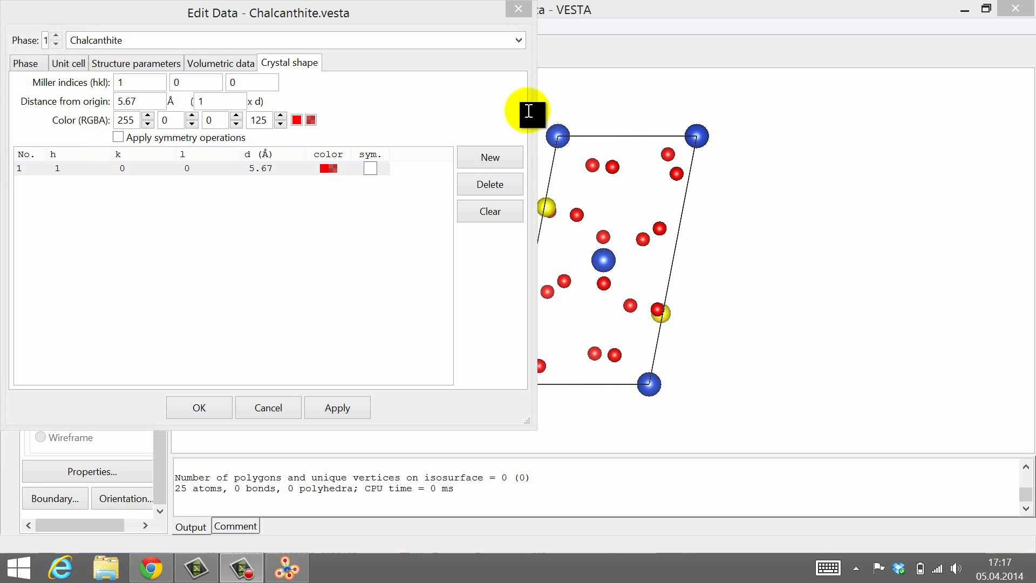
Add a (0 1 0) face coloured yellow
click(490, 157)
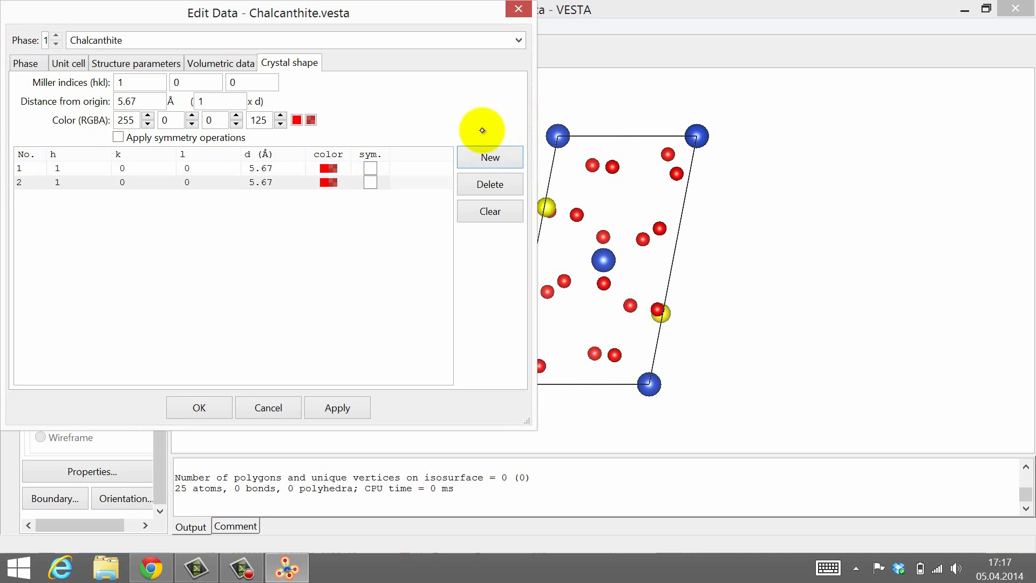
drag(138, 82, 69, 81)
text(0)
key(Tab)
text(1)
key(Tab)
key(Tab)
key(Tab)
click(297, 120)
click(43, 86)
click(38, 286)
Add a (0 0 1) face coloured green
click(489, 157)
double_click(199, 82)
text(0)
key(Tab)
text(1)
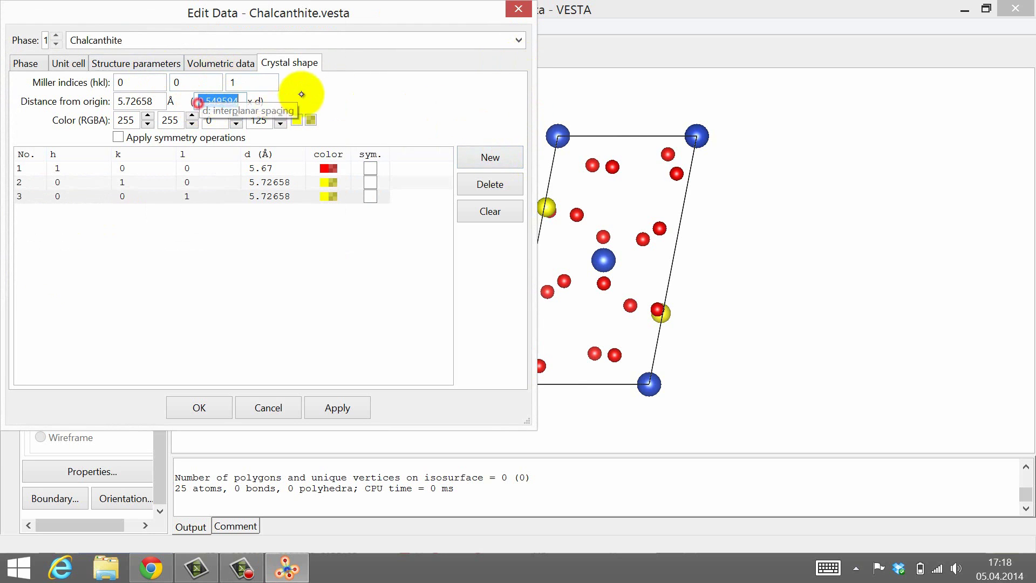
click(297, 120)
click(68, 90)
key(Return)
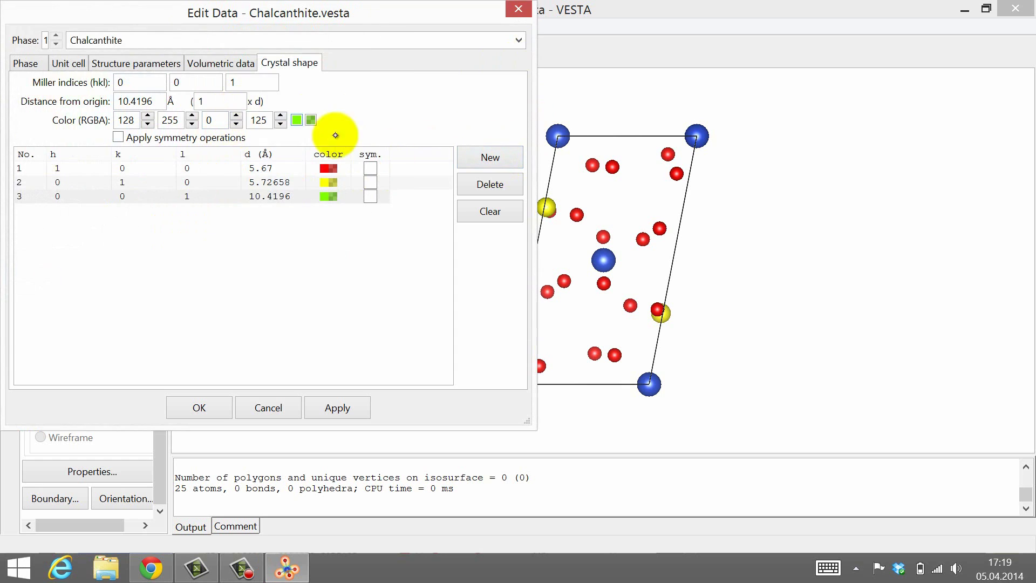
Add a (-1 0 0) face with distance multiplier 1, coloured cyan
click(489, 157)
double_click(127, 82)
text(-1)
double_click(251, 82)
text(0)
double_click(218, 101)
text(1)
click(296, 119)
click(115, 90)
click(40, 275)
Set up a (0 -1 0) face coloured blue
text(0)
key(Tab)
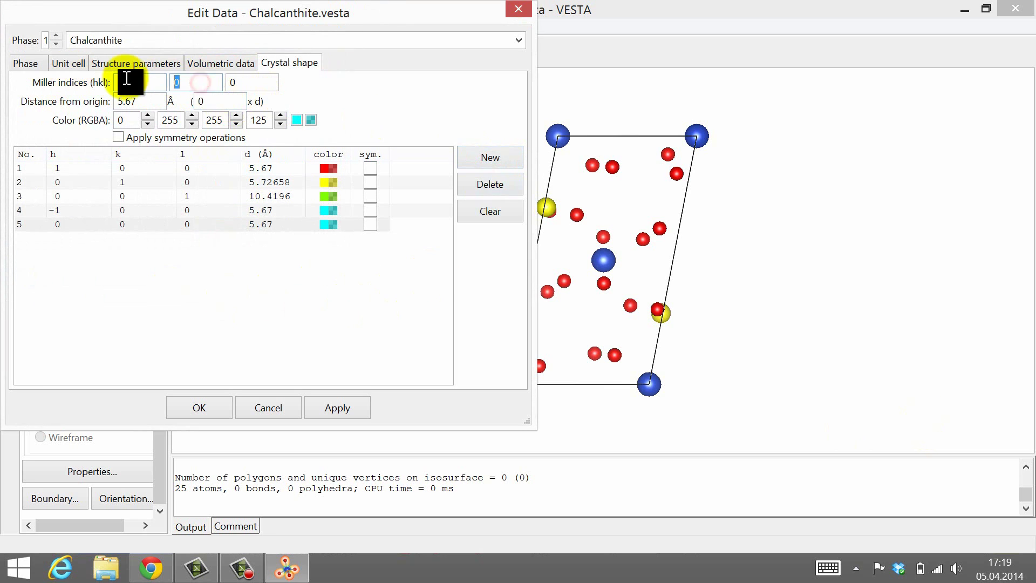
text(-1)
click(301, 118)
click(118, 91)
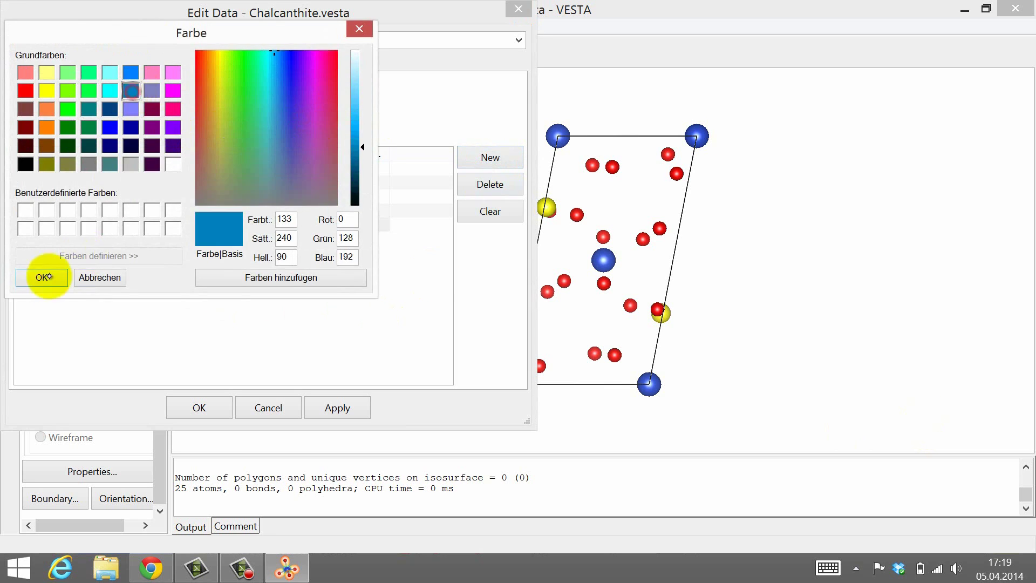
click(47, 273)
Add a (0 0 -1) face coloured magenta
click(494, 157)
text(0)
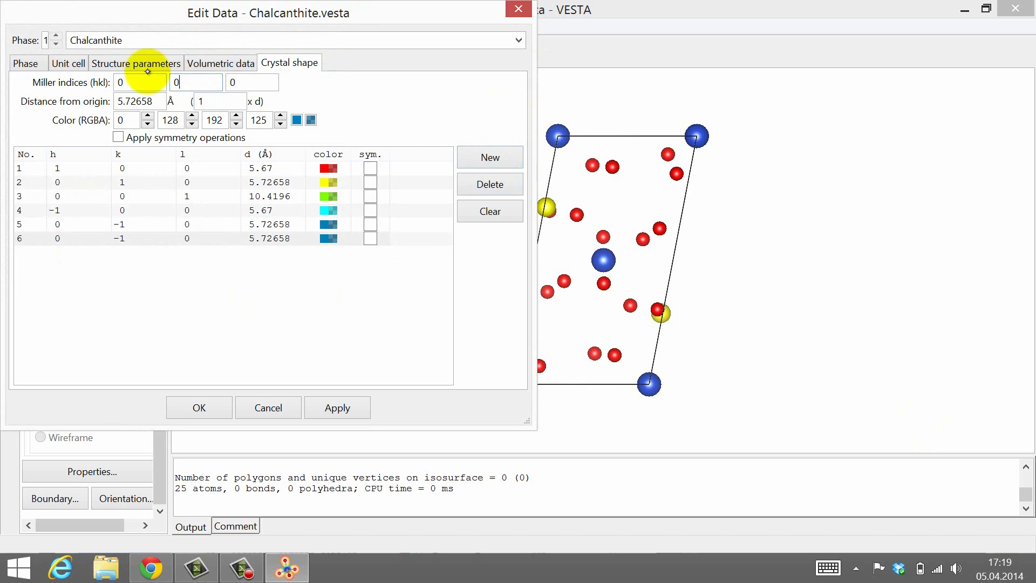
text(-1)
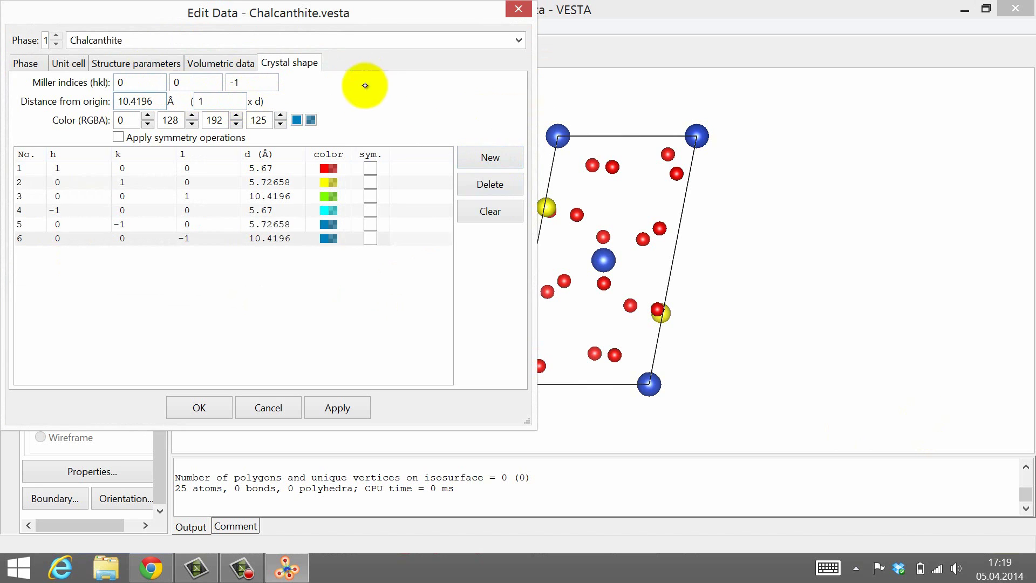
click(297, 119)
click(172, 90)
click(47, 276)
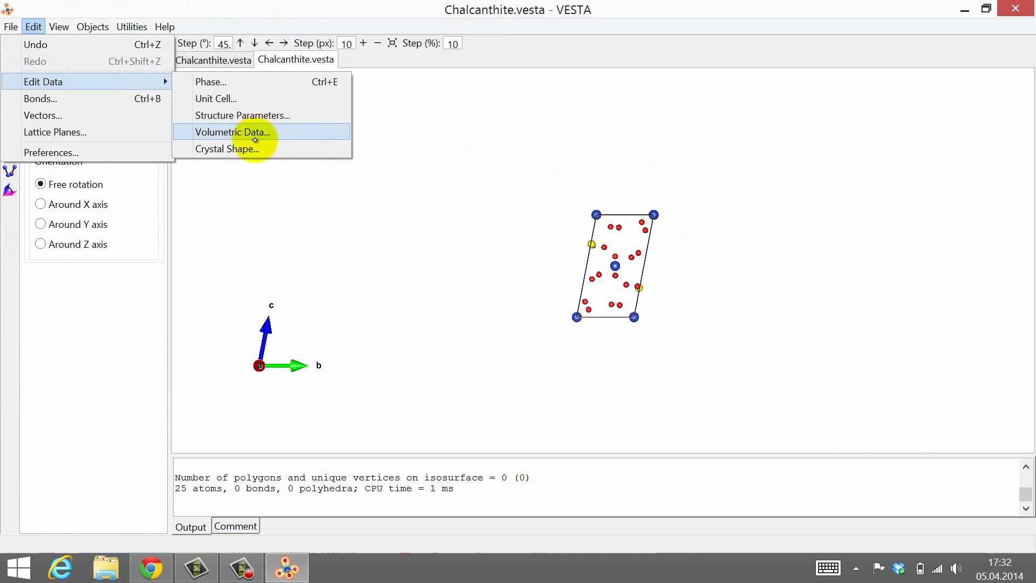
click(246, 146)
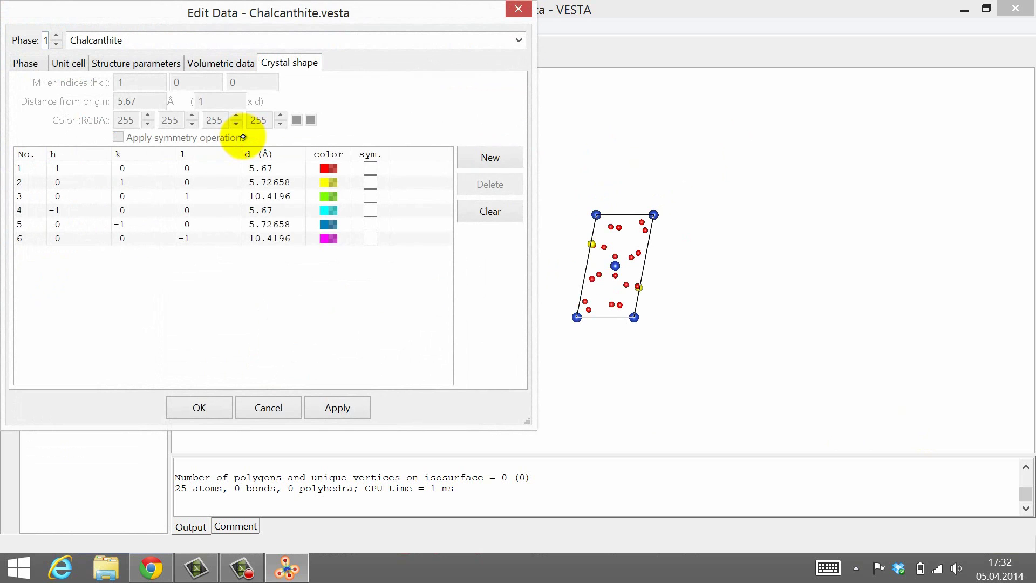
Close Edit Data, enable Show shapes with Custom colours, and rotate to view the coloured faces
click(204, 406)
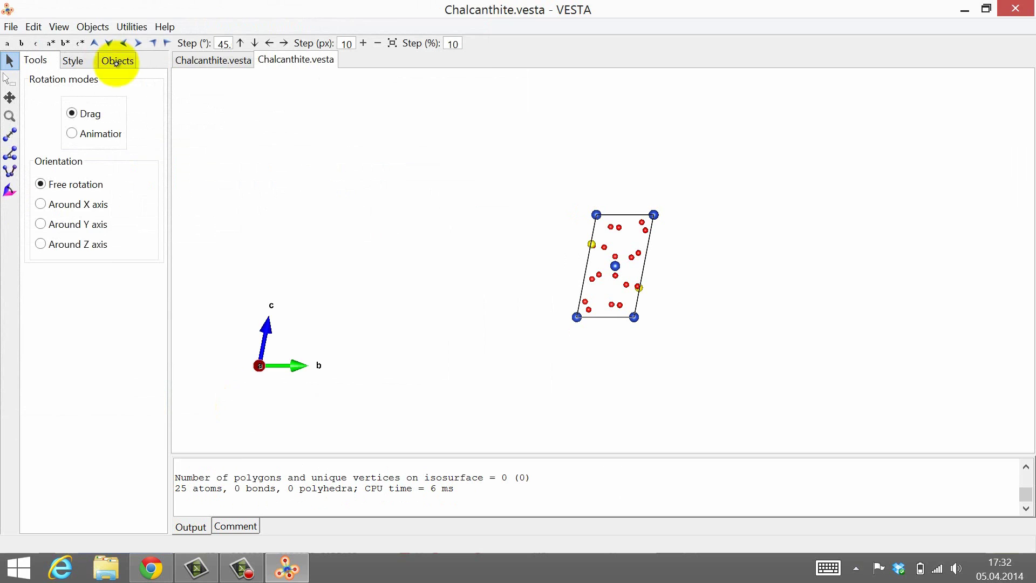
click(70, 54)
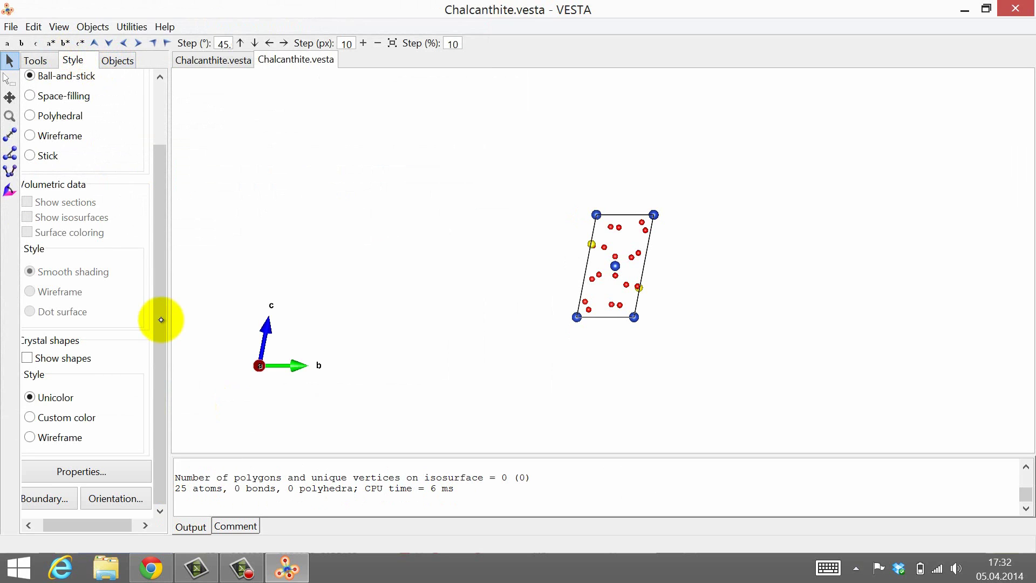
click(28, 356)
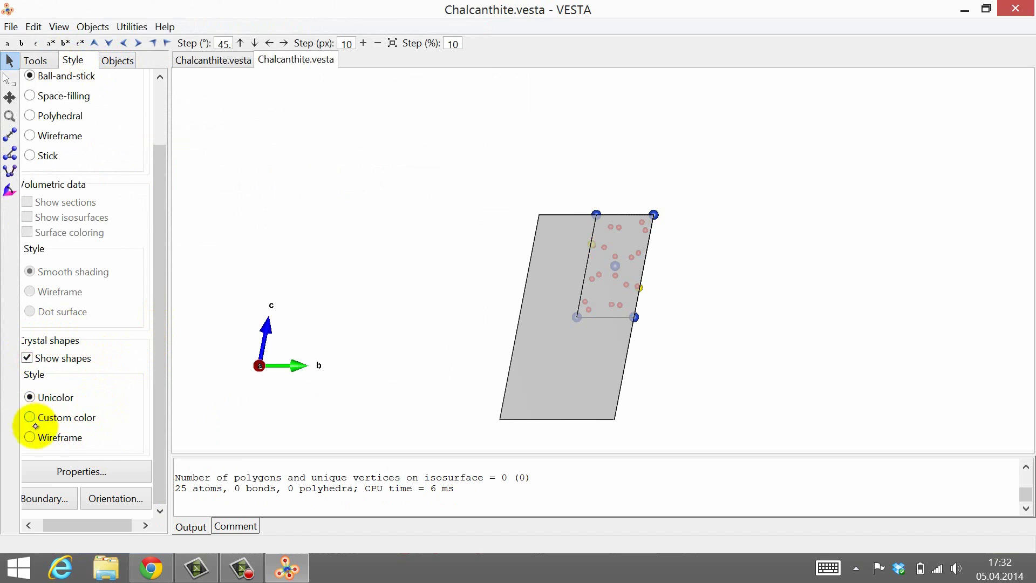
click(31, 416)
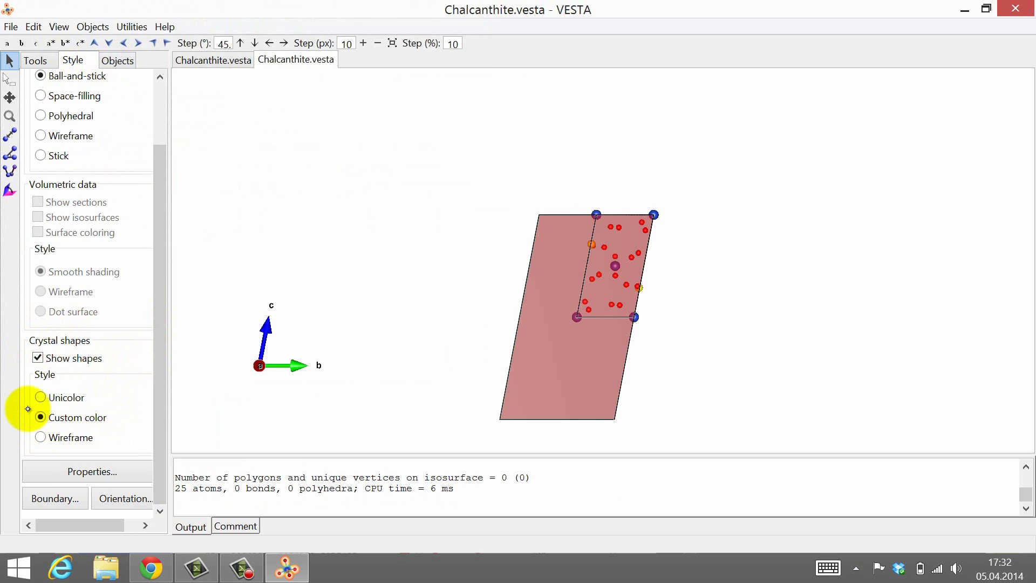
drag(532, 315, 740, 342)
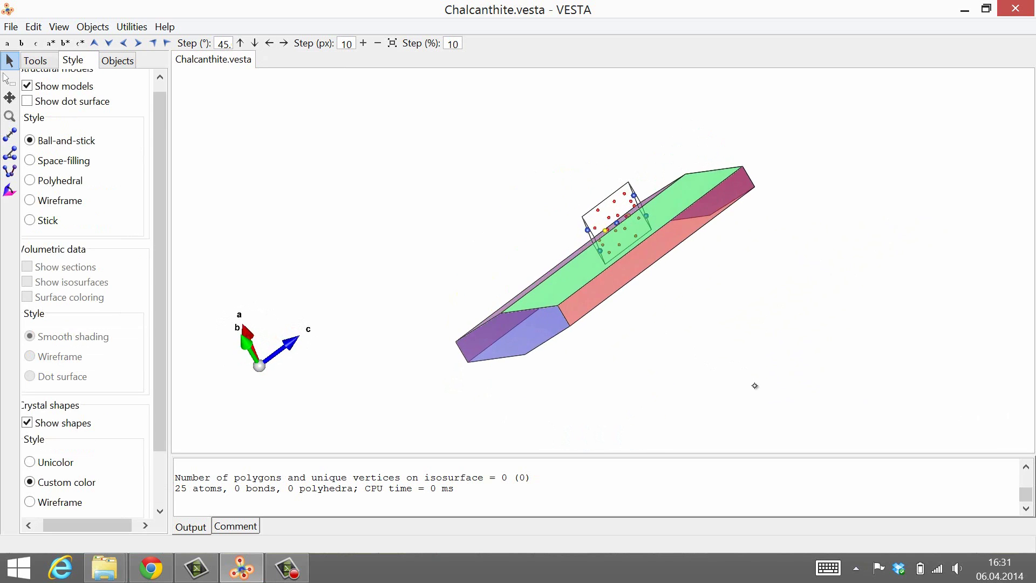
Rotate the crystal upright to expose its red and green faces, then open the File menu
drag(755, 386, 309, 138)
drag(766, 354, 434, 453)
drag(695, 271, 252, 291)
click(48, 27)
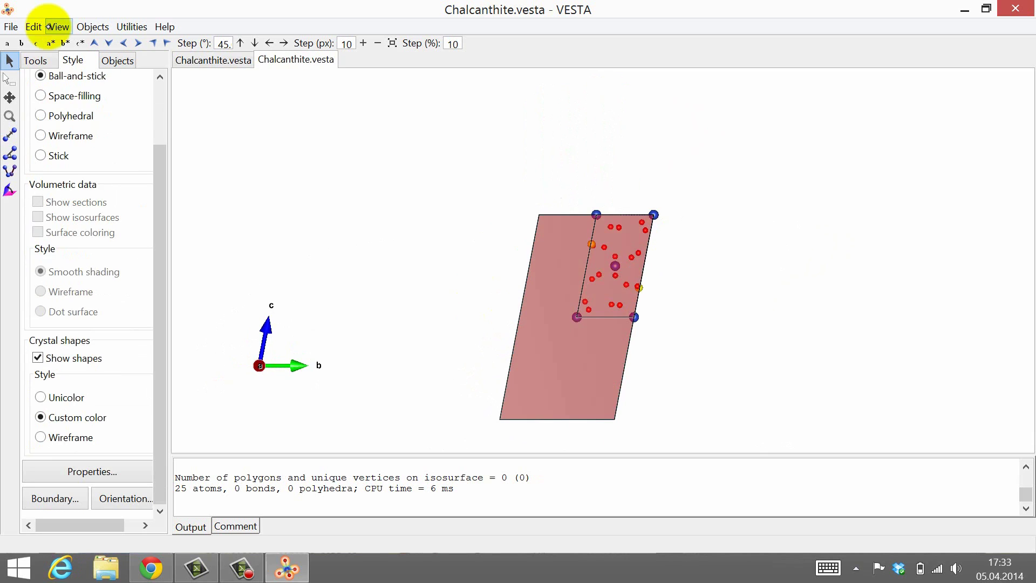
click(634, 278)
drag(634, 289, 535, 269)
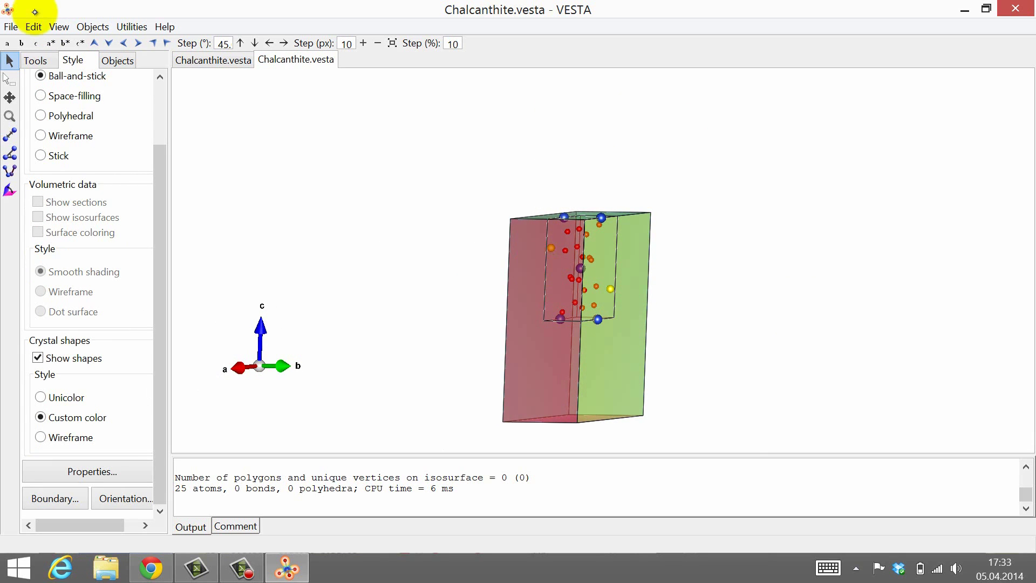
click(11, 26)
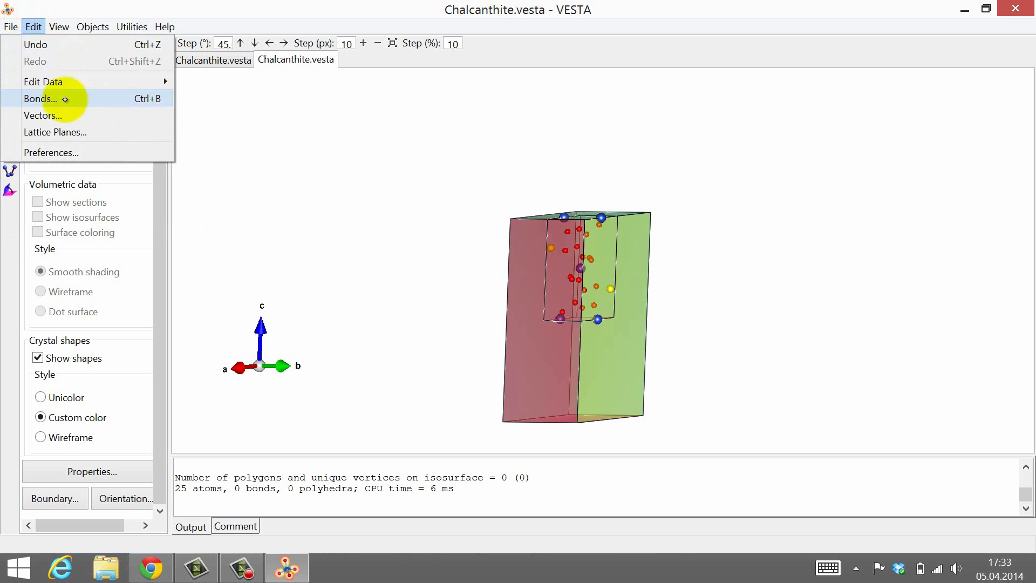